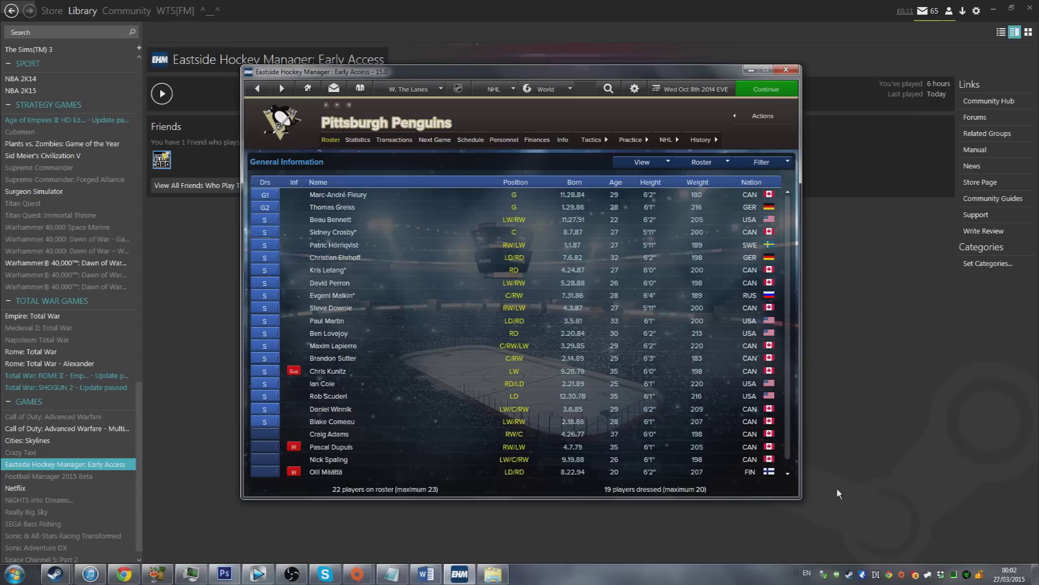
# View Sidney Crosby's and Evgeni Malkin's player profiles from the Penguins roster.
pyautogui.click(329, 237)
pyautogui.click(257, 88)
pyautogui.click(332, 296)
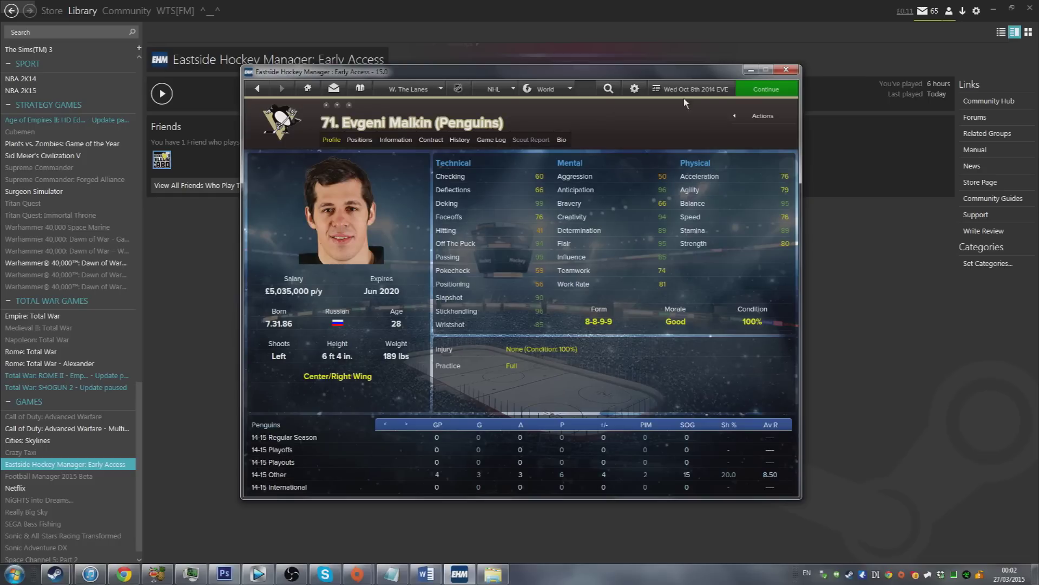
# Quit Eastside Hockey Manager and switch to the browser showing the forum topic.
pyautogui.click(788, 70)
pyautogui.click(547, 320)
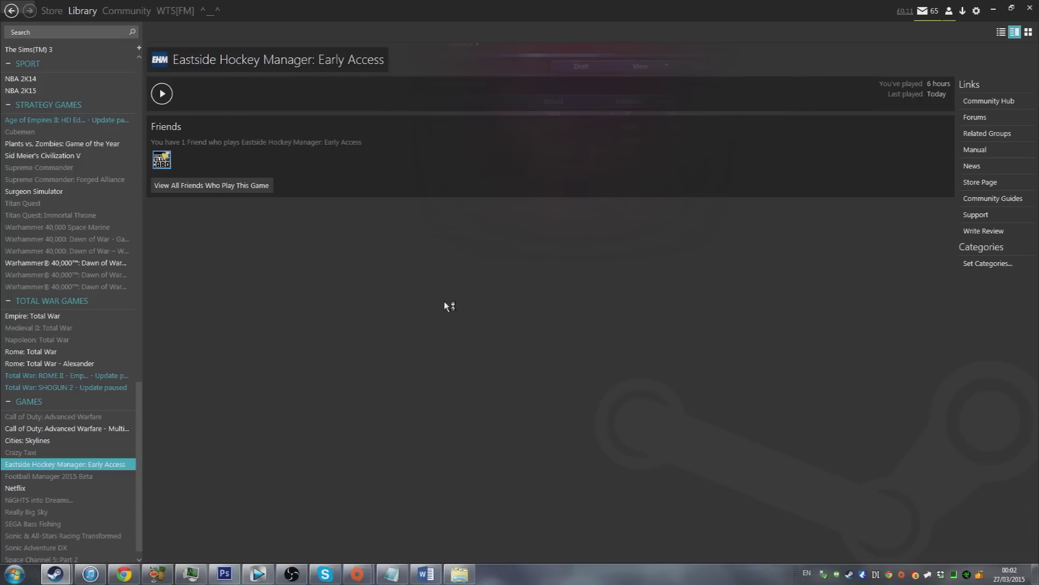
pyautogui.click(124, 574)
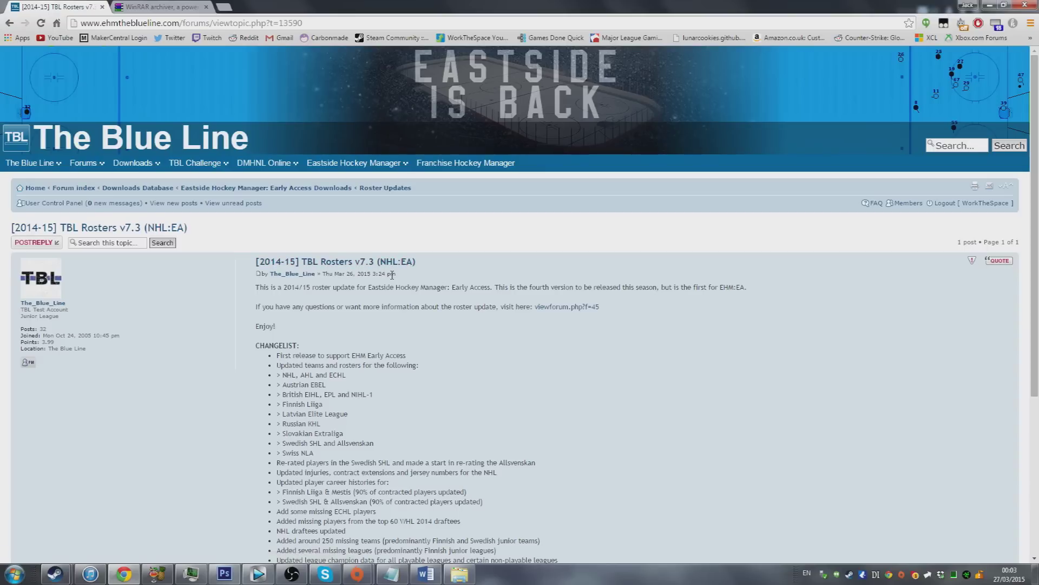
# Scroll through the TBL Rosters v7.3 forum post to find its OneDrive download link.
pyautogui.scroll(-2, 310, 364)
pyautogui.scroll(-3, 325, 304)
pyautogui.scroll(2, 349, 209)
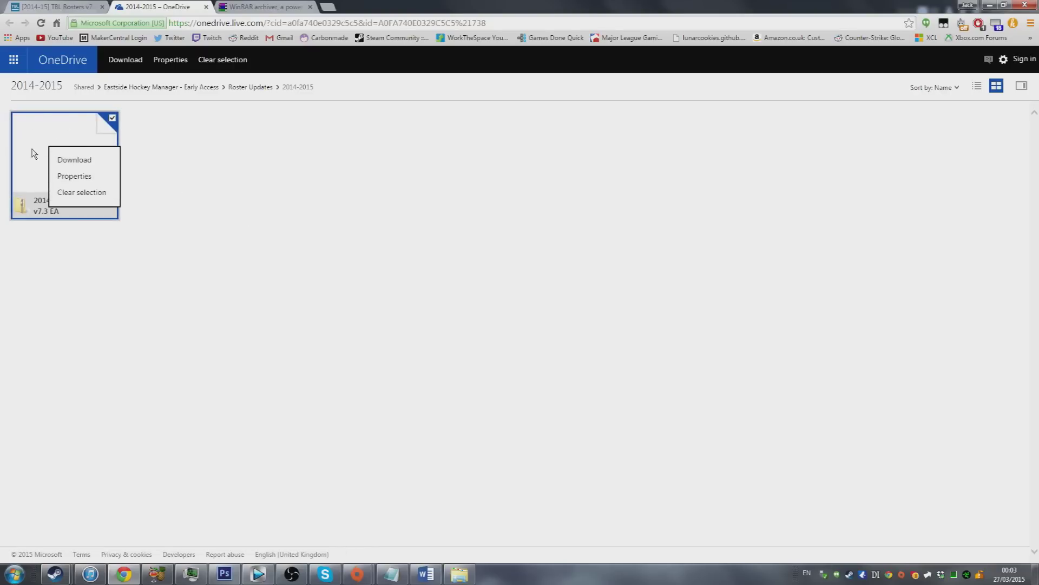
# On the RARLAB WinRAR downloads page, start downloading the English 64-bit WinRAR installer.
pyautogui.click(194, 142)
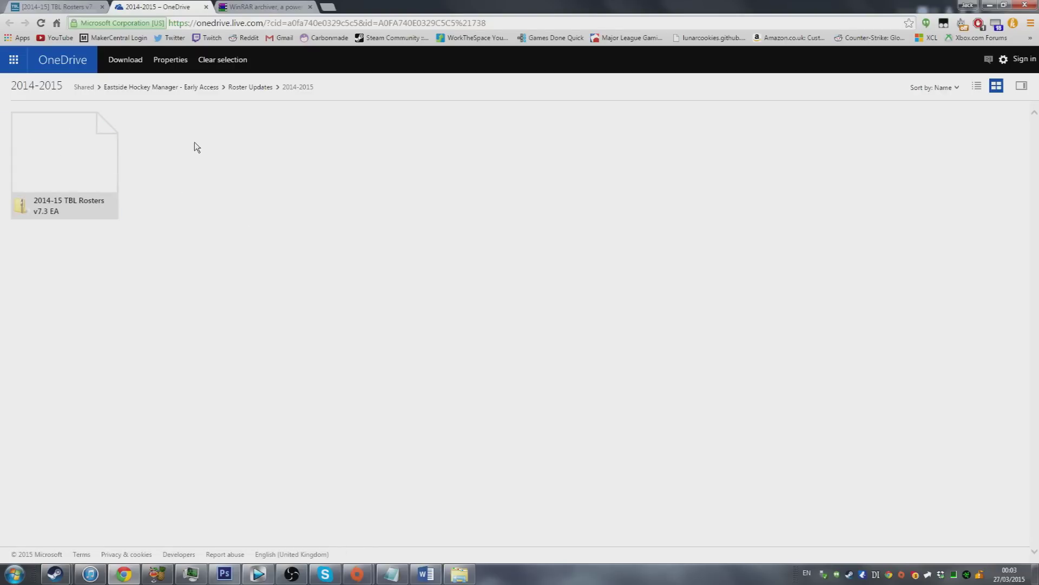
pyautogui.click(260, 6)
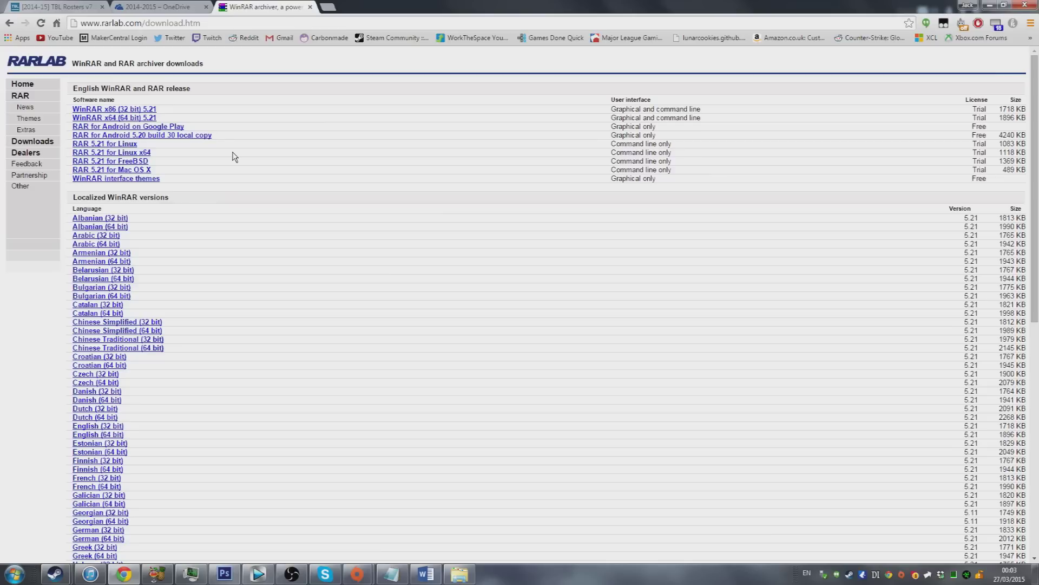
pyautogui.scroll(-2, 151, 310)
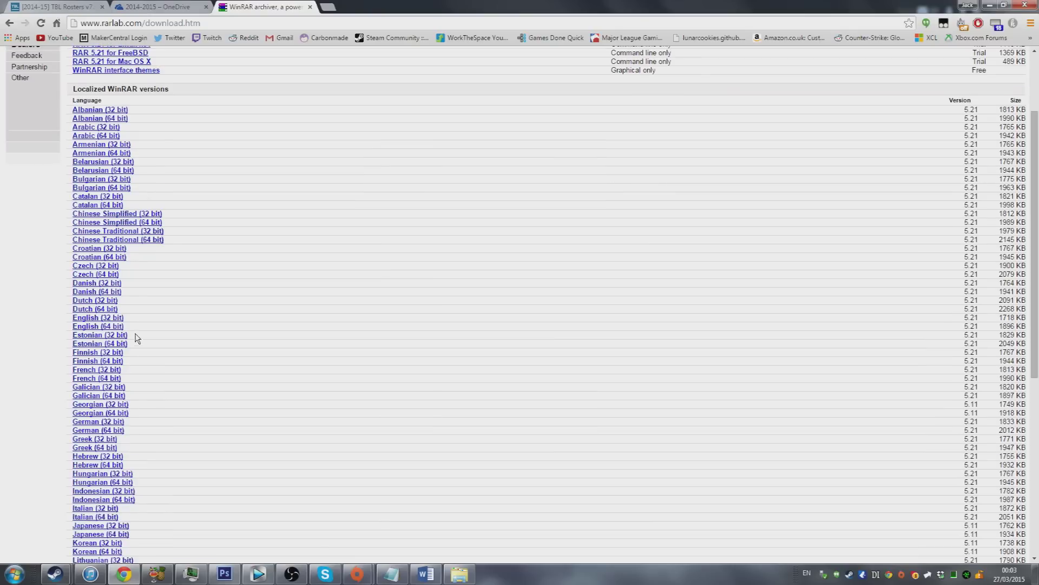
pyautogui.click(103, 327)
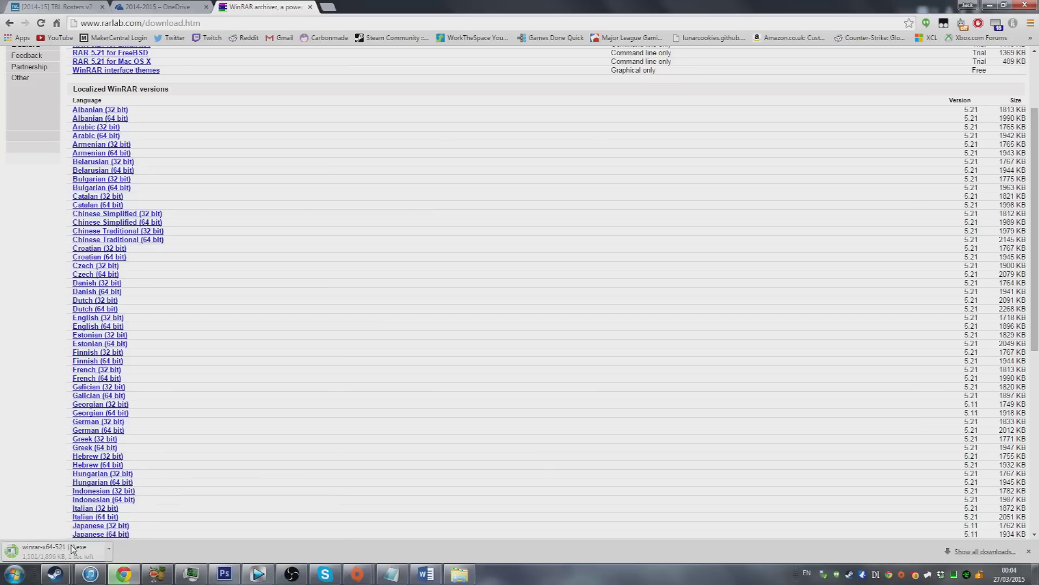
# Run winrar-x64-521 from Downloads and install WinRAR 5.21 with default options.
pyautogui.click(459, 573)
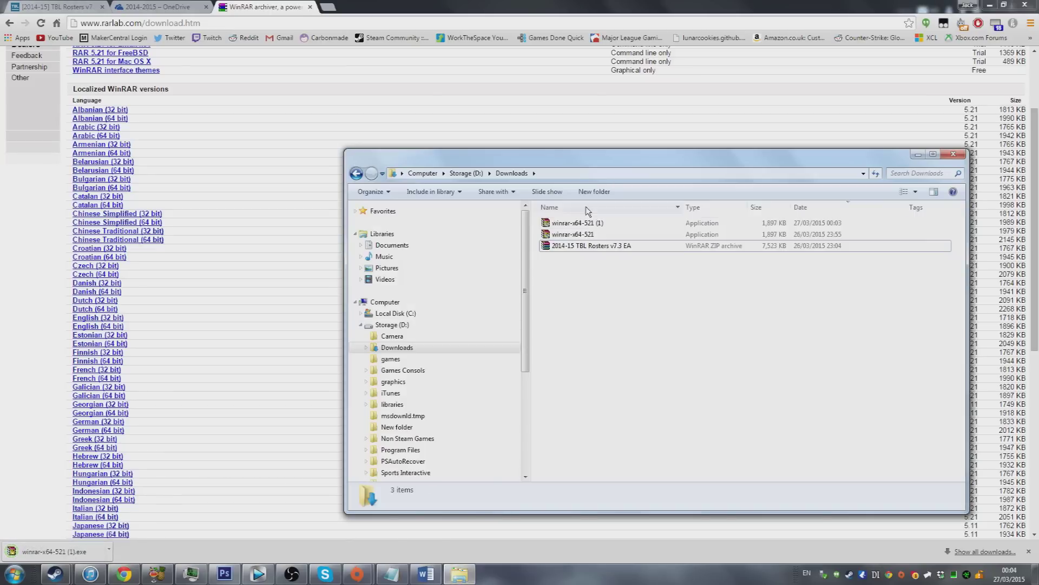
pyautogui.click(587, 235)
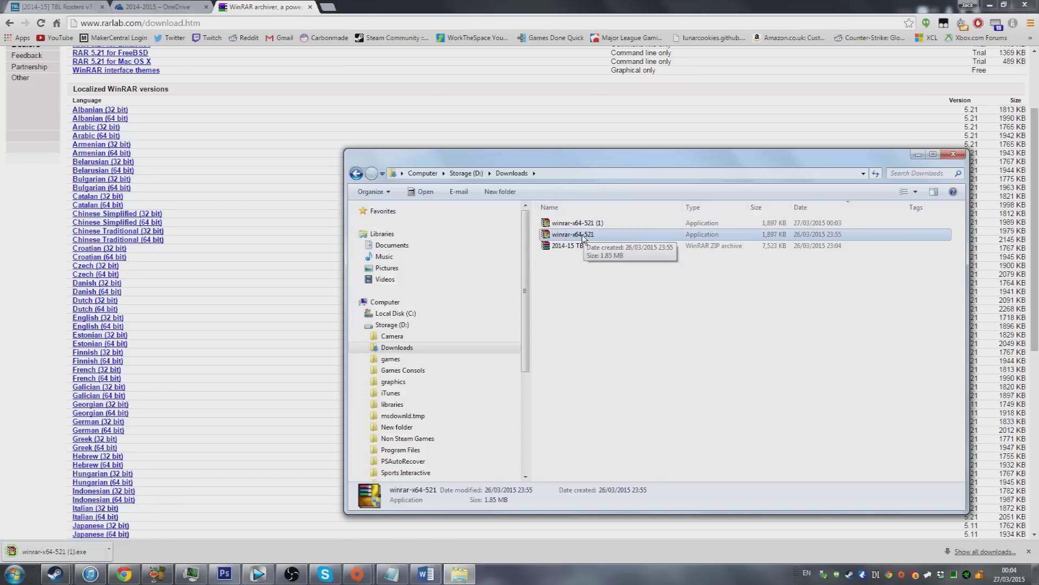
pyautogui.doubleClick(587, 236)
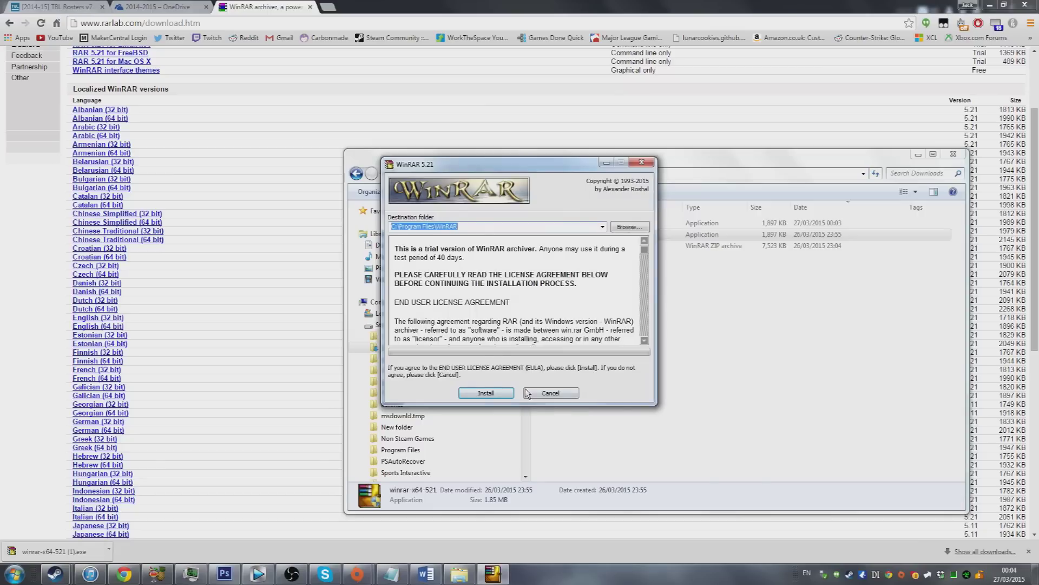
pyautogui.click(466, 393)
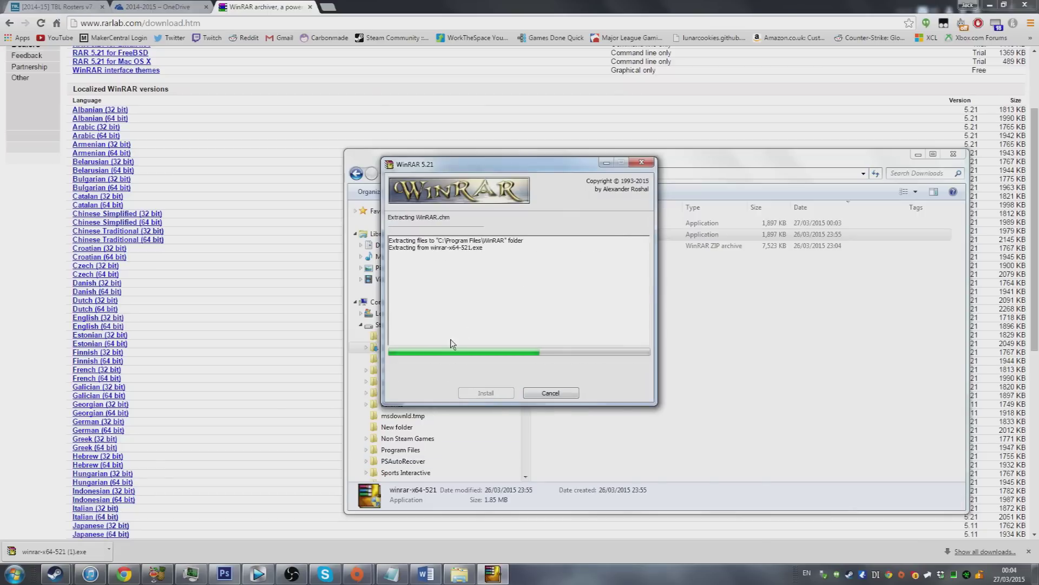
pyautogui.click(486, 388)
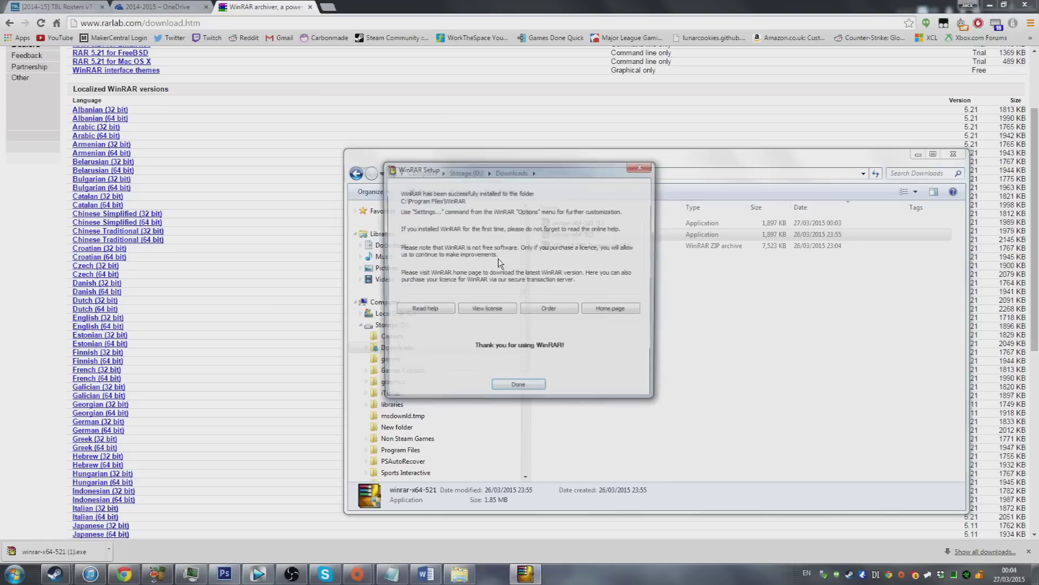
pyautogui.click(524, 384)
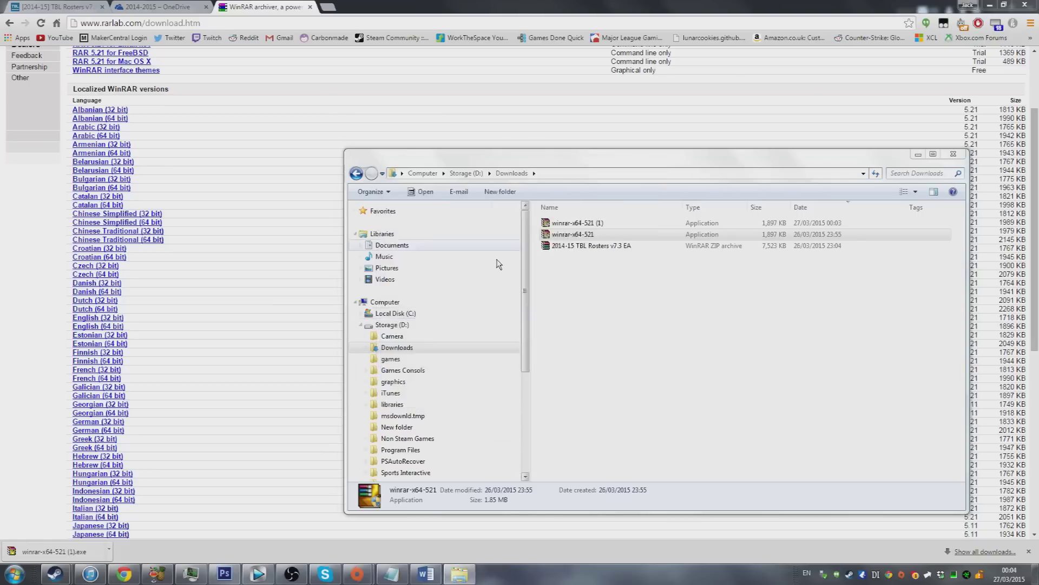
pyautogui.click(973, 185)
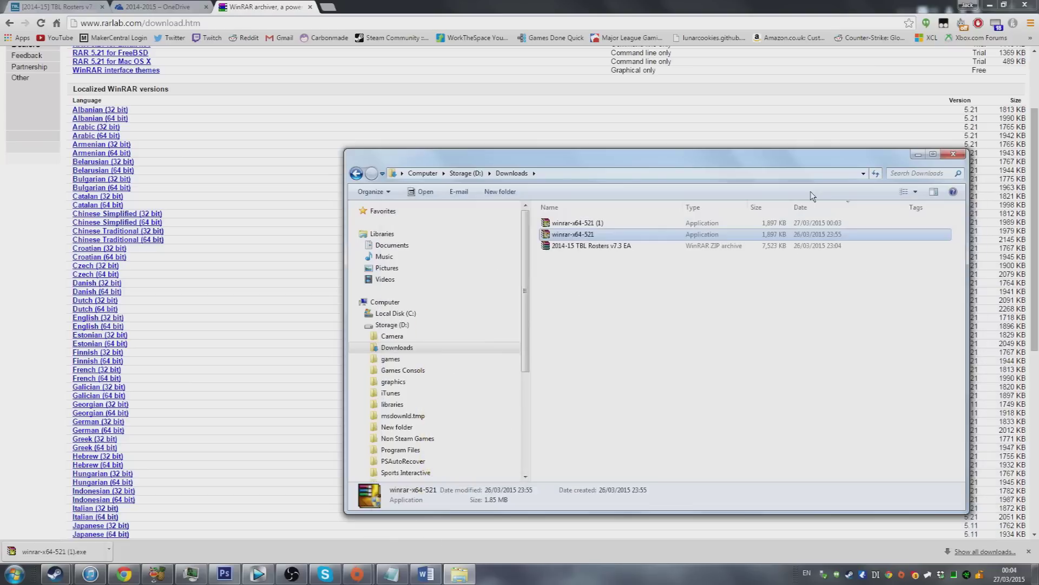
pyautogui.click(577, 250)
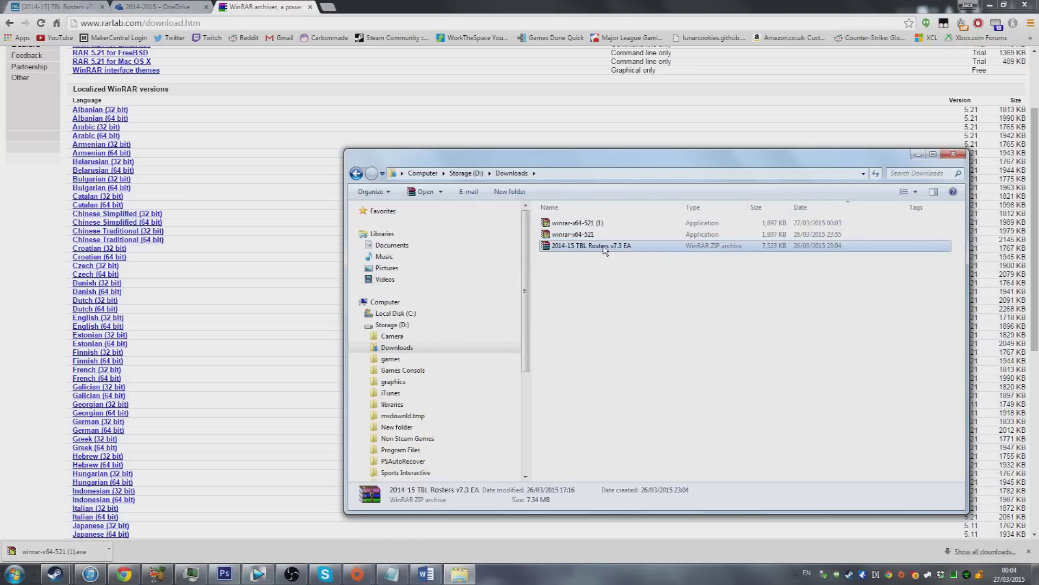
# Extract the rosters archive to a '2014-15 TBL Rosters v7.3 EA' folder and open it.
pyautogui.rightClick(574, 247)
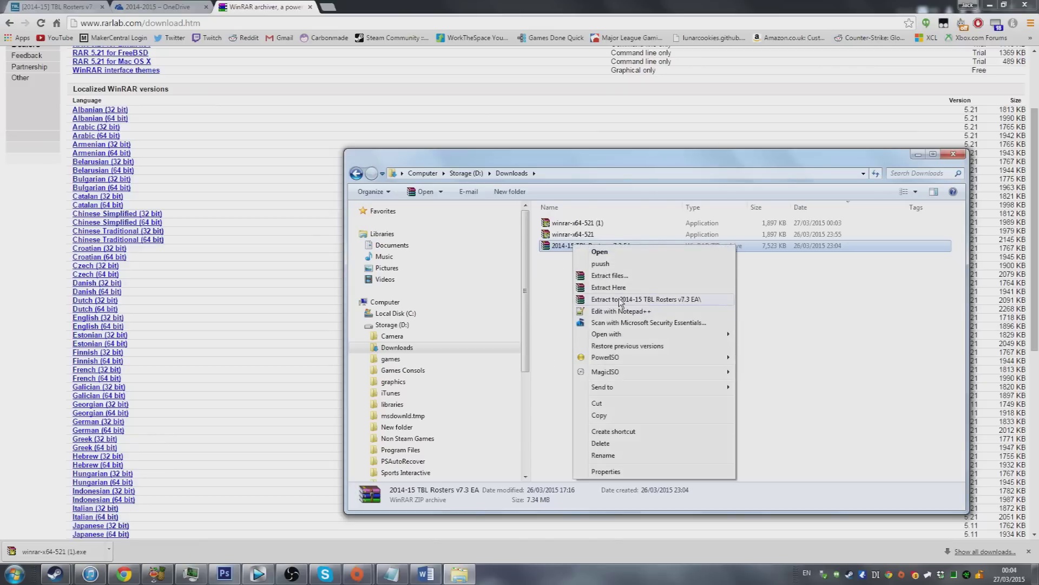
pyautogui.click(632, 301)
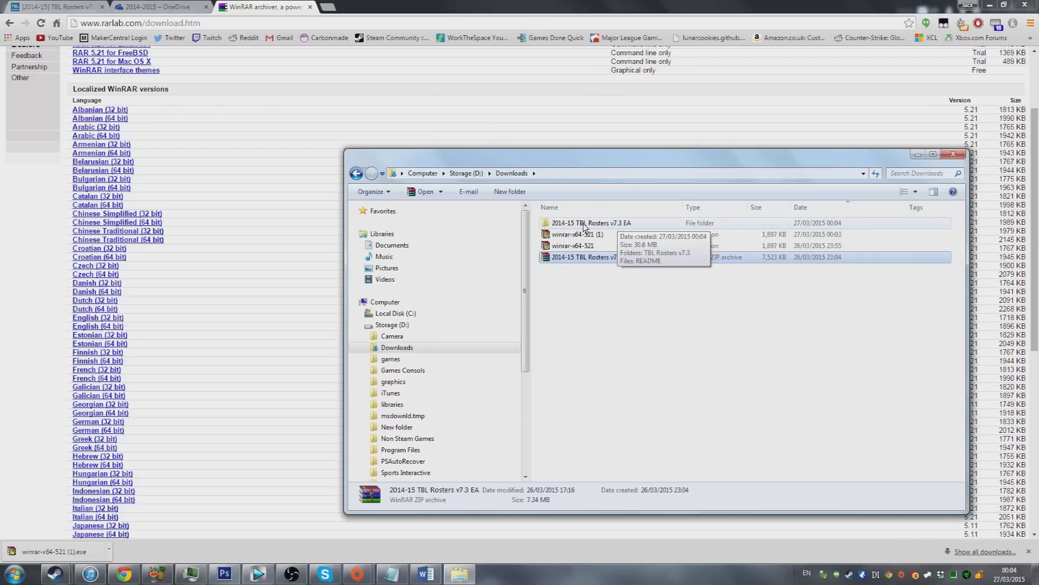
pyautogui.doubleClick(585, 226)
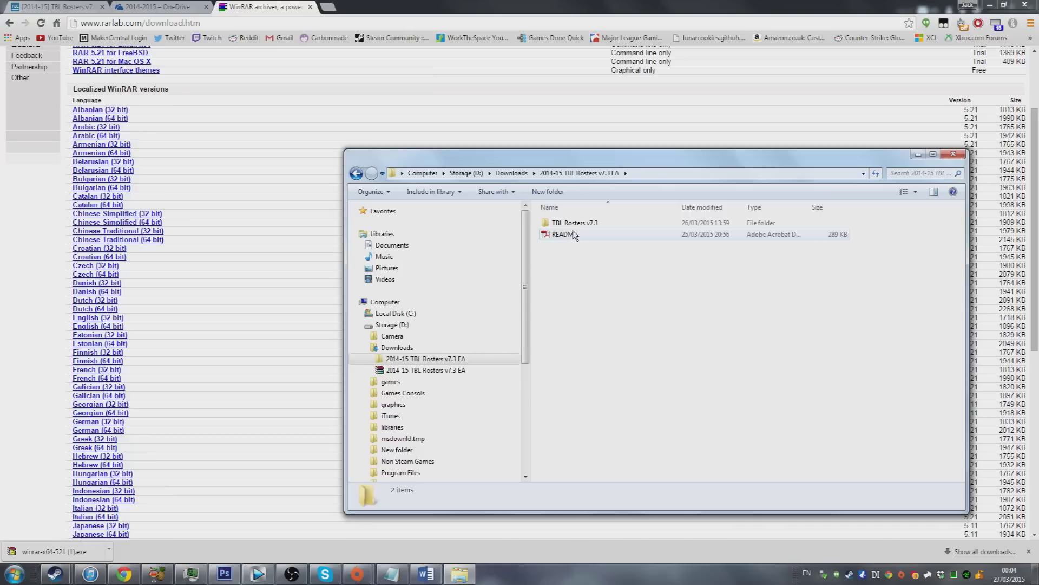
# Check the contents of the TBL Rosters v7.3 folder, then copy that folder.
pyautogui.click(574, 223)
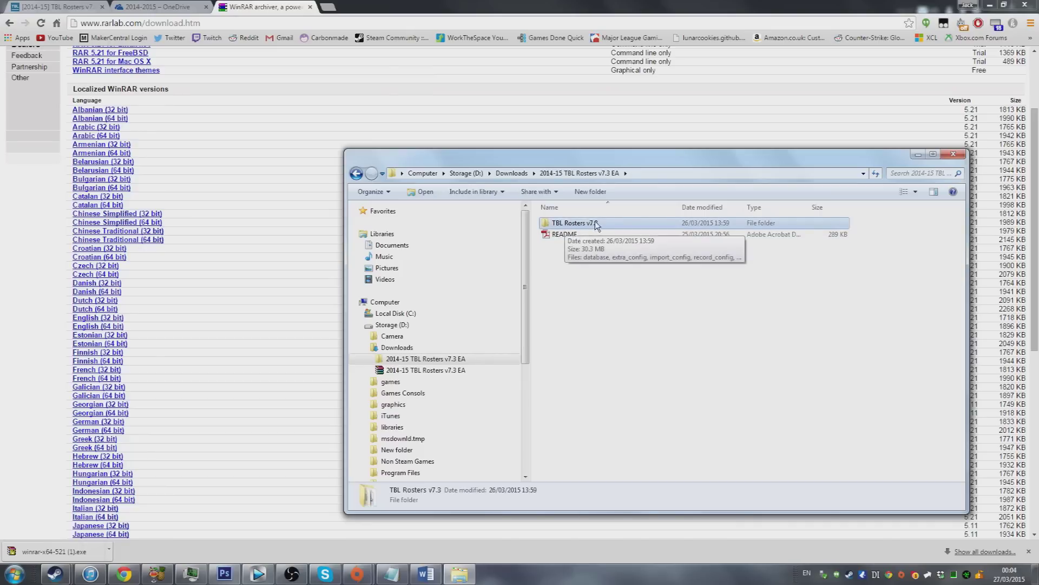
pyautogui.doubleClick(577, 222)
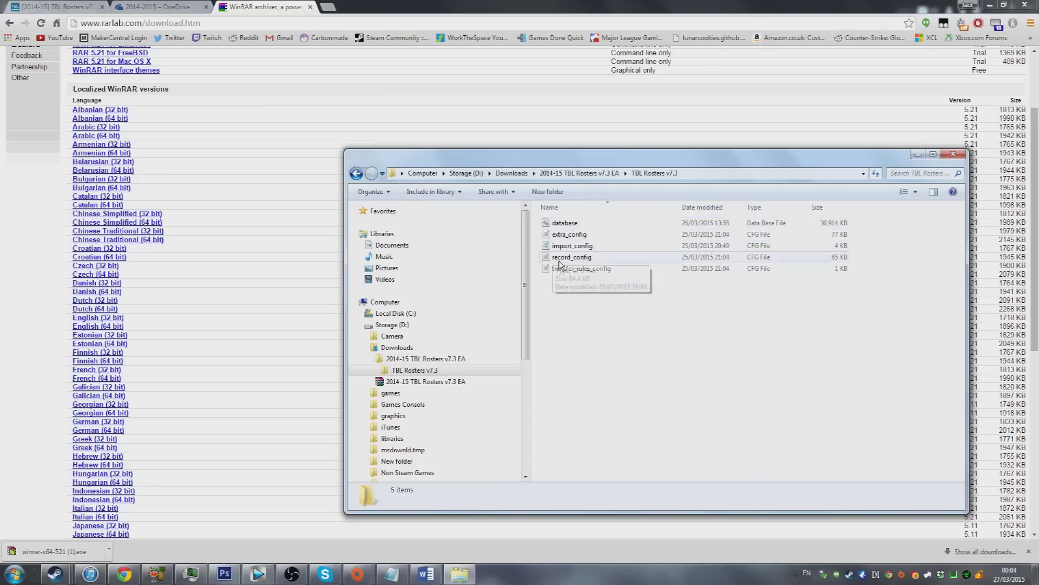
pyautogui.press('BackSpace')
pyautogui.rightClick(561, 222)
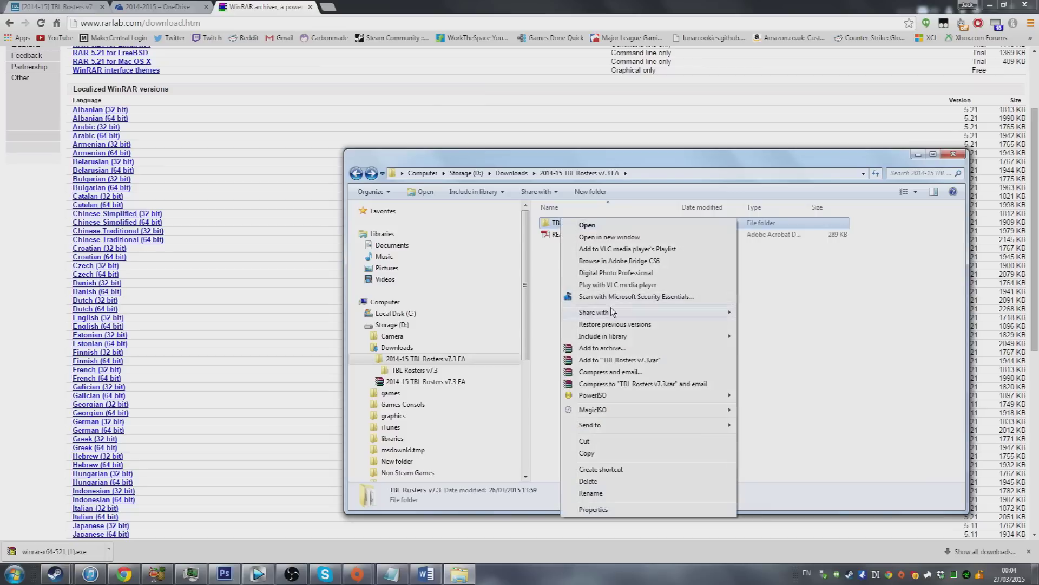
pyautogui.click(595, 455)
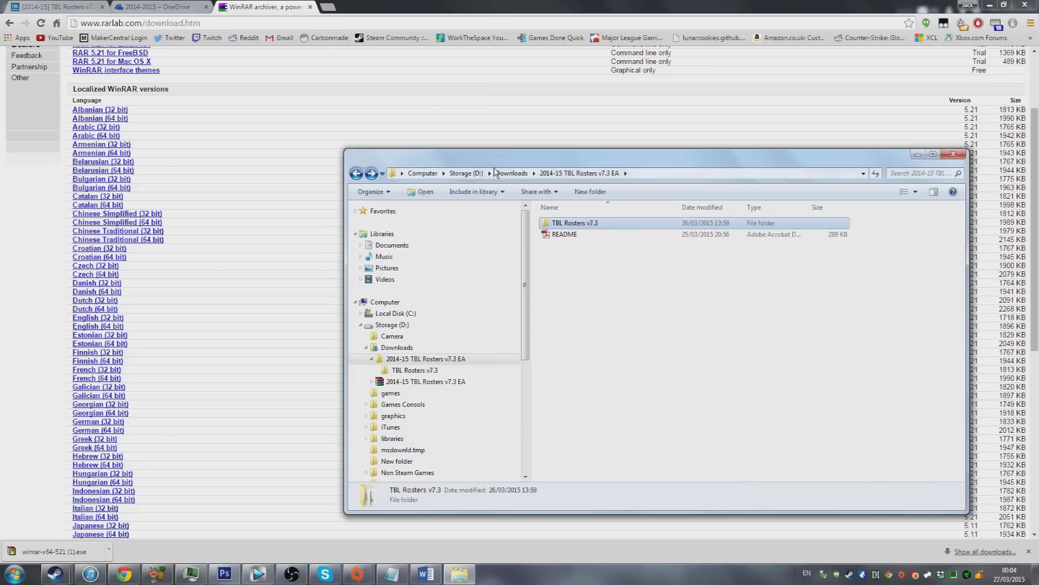
# Open Eastside Hockey Manager's local files folder via its Steam Library properties.
pyautogui.moveTo(55, 573)
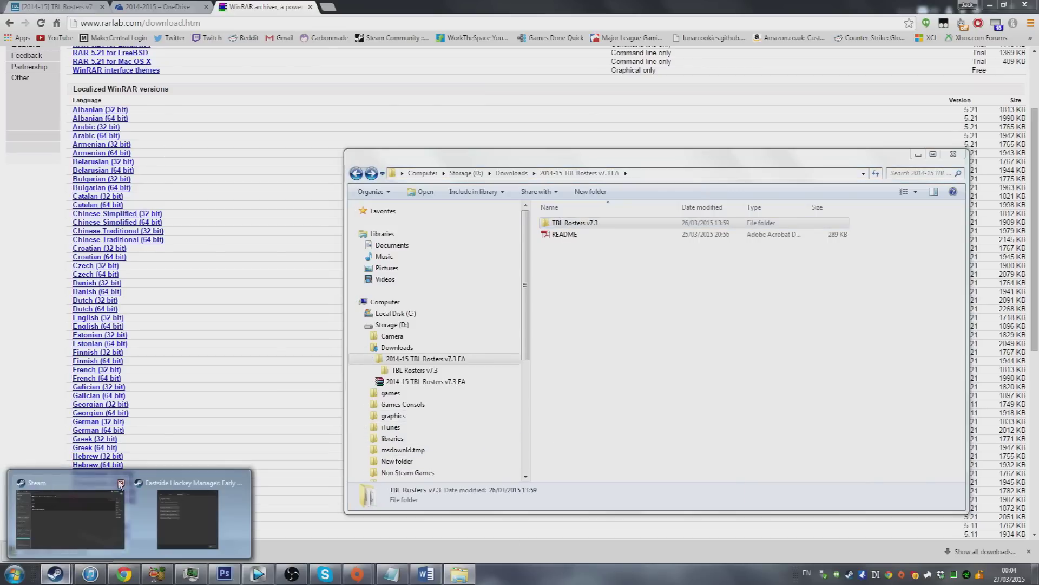
pyautogui.click(127, 486)
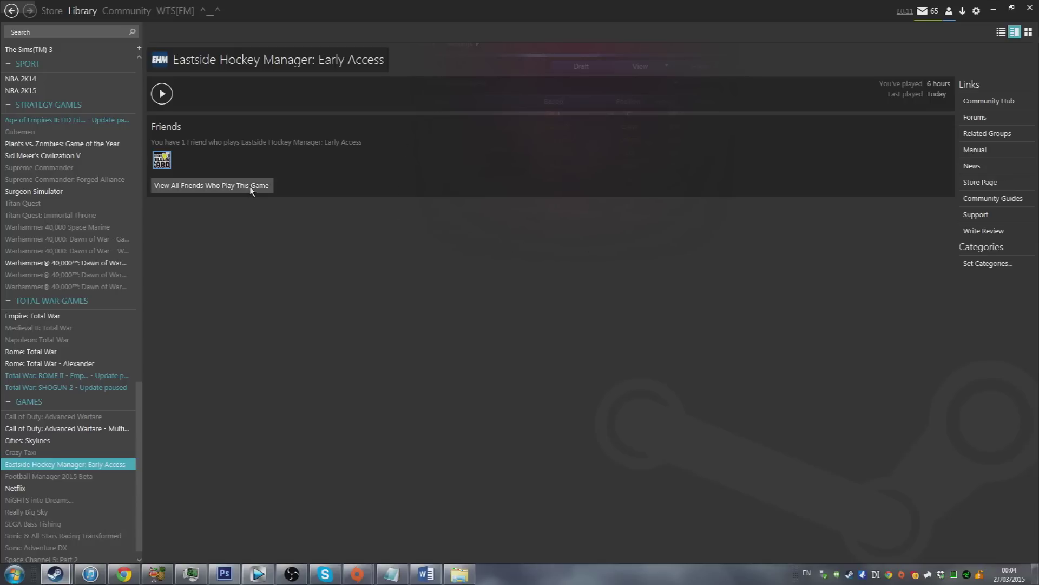
pyautogui.moveTo(73, 13)
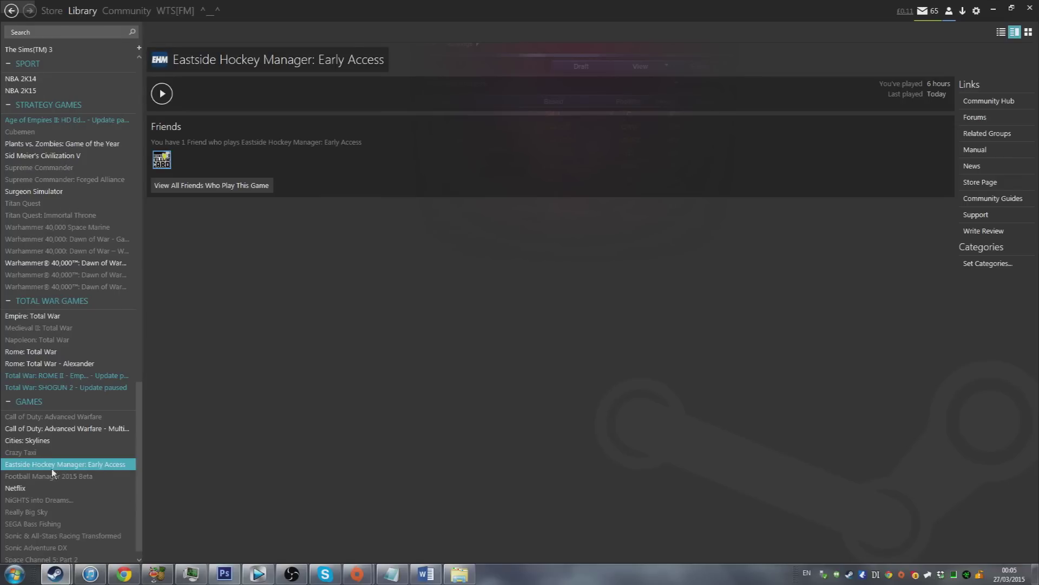
pyautogui.rightClick(33, 466)
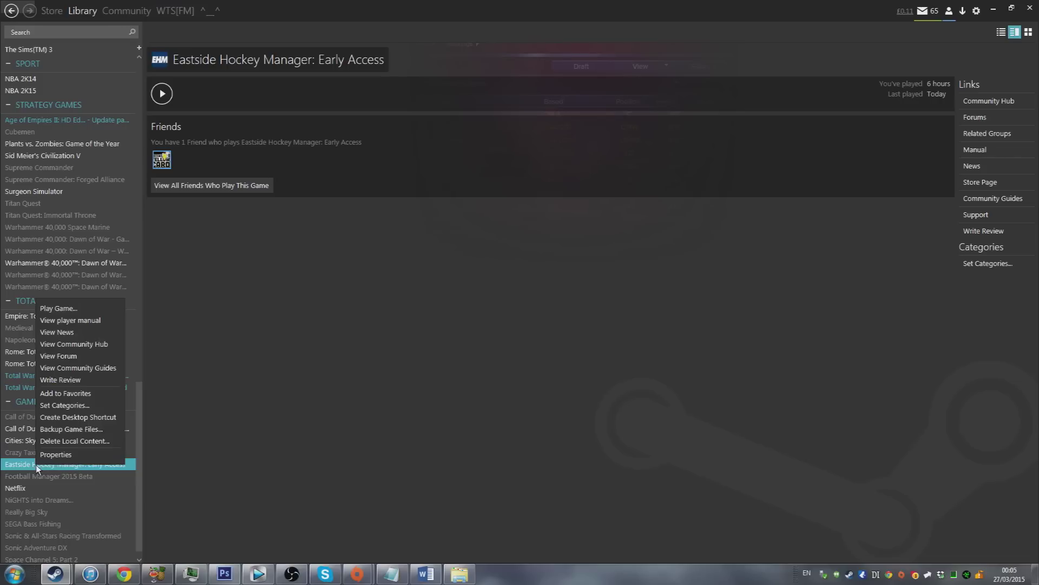
pyautogui.click(56, 455)
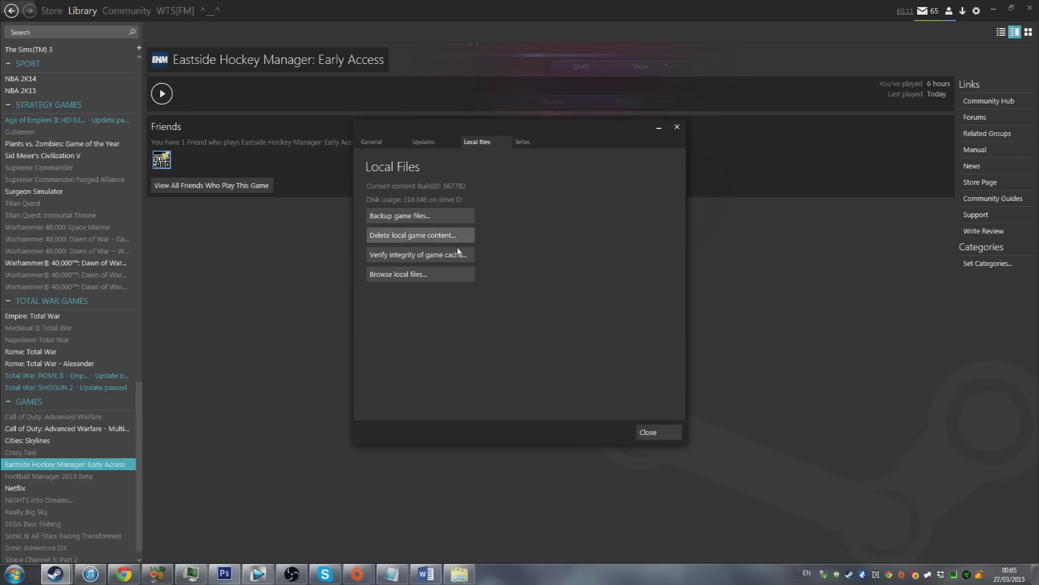
pyautogui.click(402, 275)
pyautogui.rightClick(79, 463)
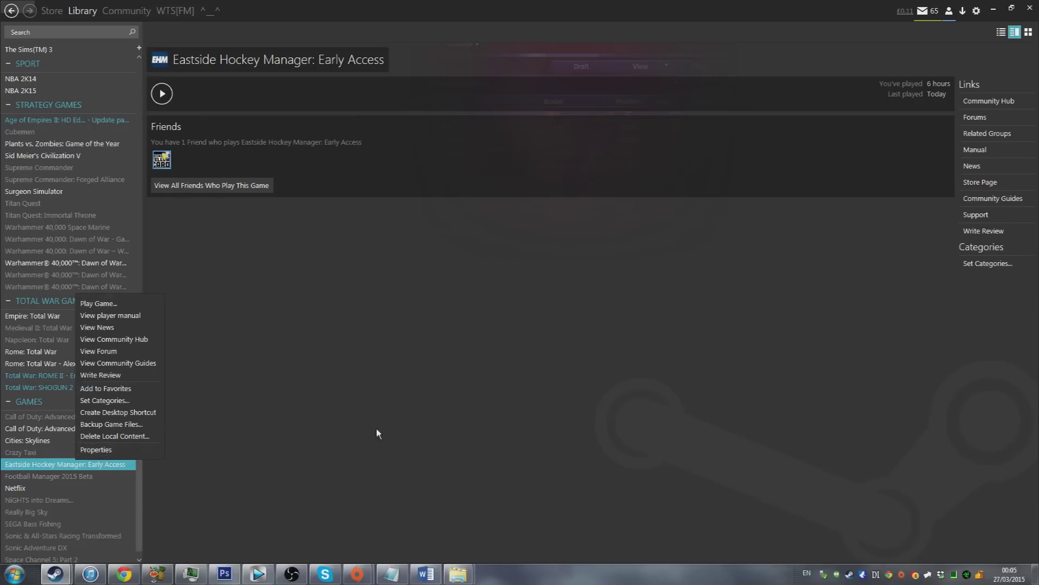
pyautogui.click(458, 574)
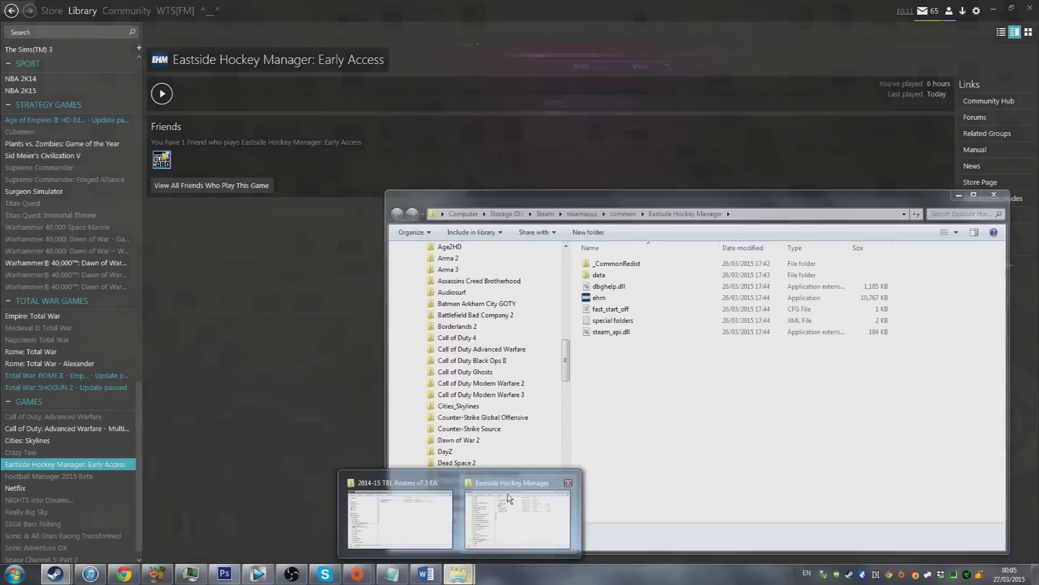
# Navigate the game folder to data\database.
pyautogui.click(515, 509)
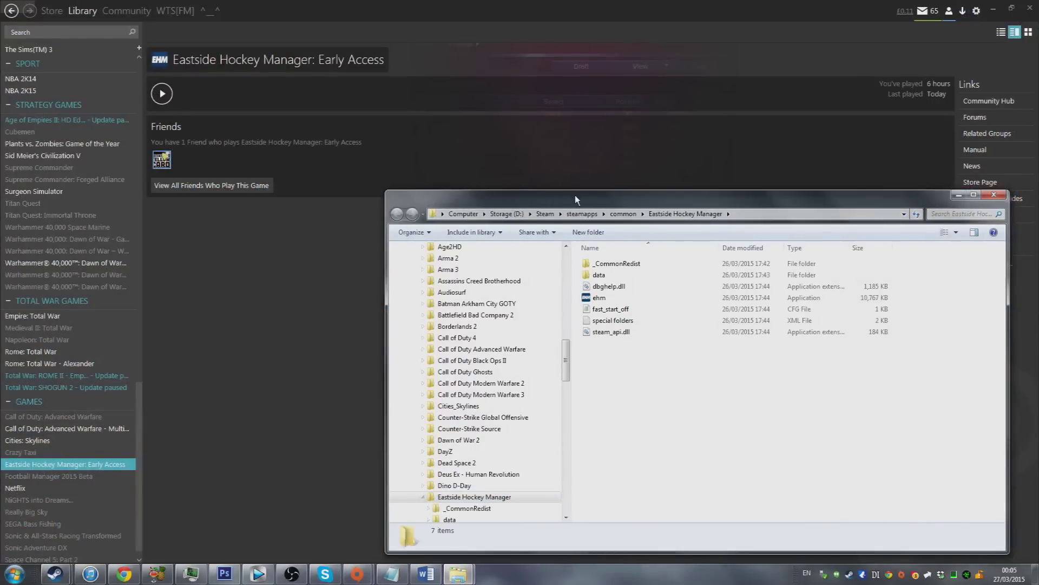
pyautogui.moveTo(575, 195); pyautogui.dragTo(428, 113)
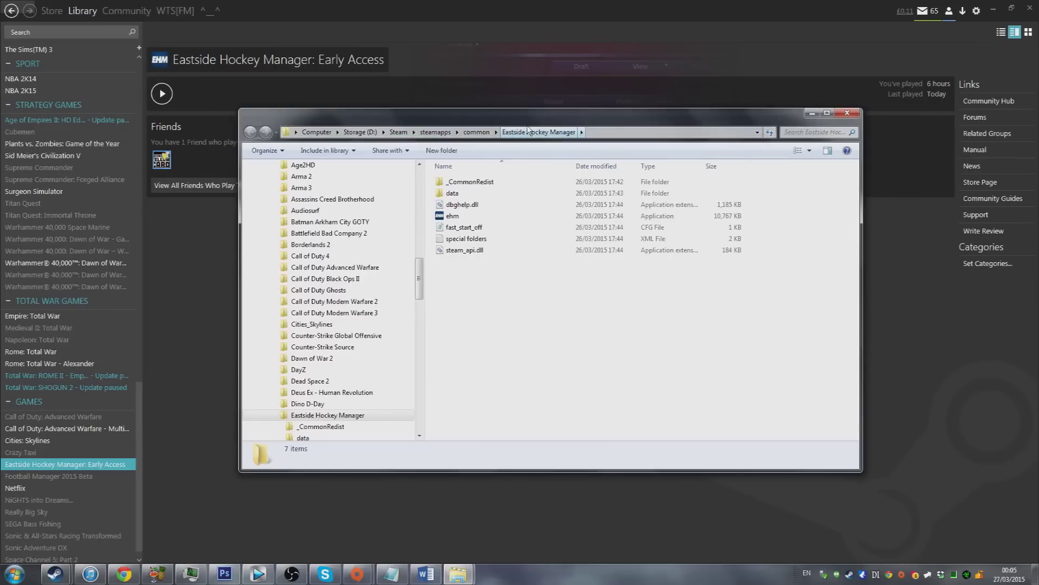
pyautogui.doubleClick(464, 194)
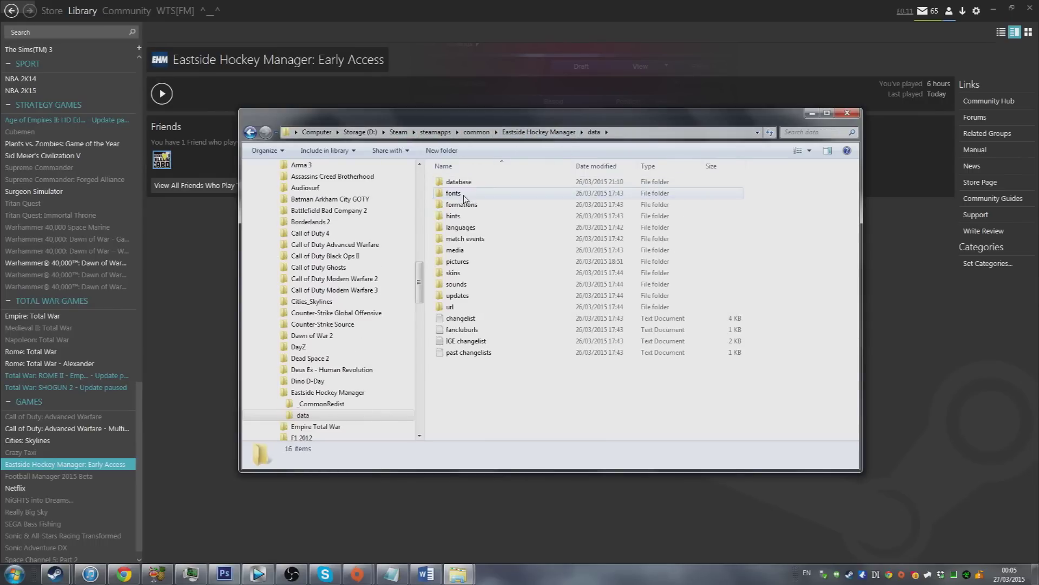
pyautogui.doubleClick(465, 186)
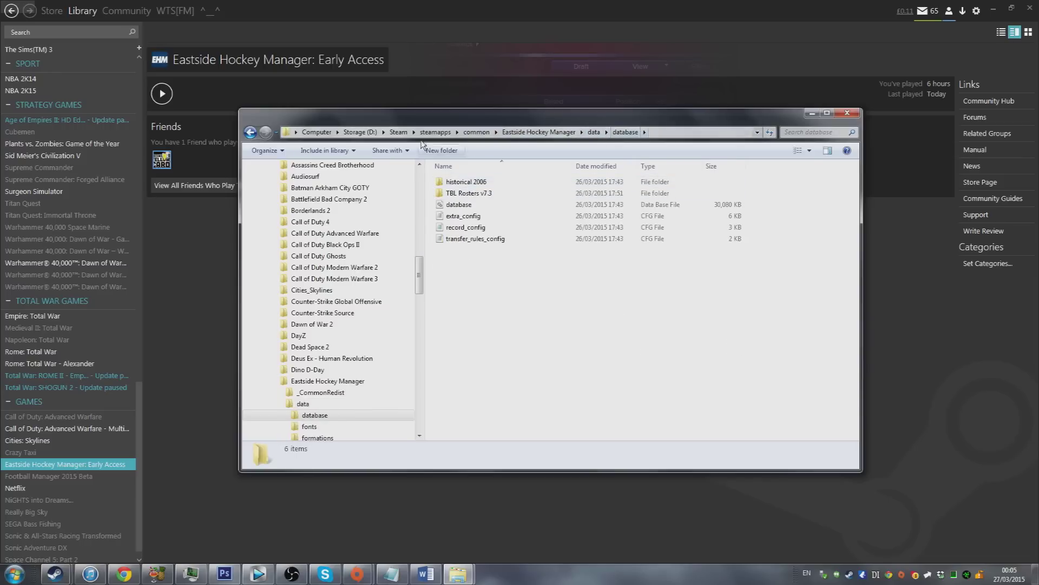
# Paste TBL Rosters v7.3 into database, handle the merge prompt, and verify its files.
pyautogui.rightClick(467, 264)
pyautogui.click(494, 337)
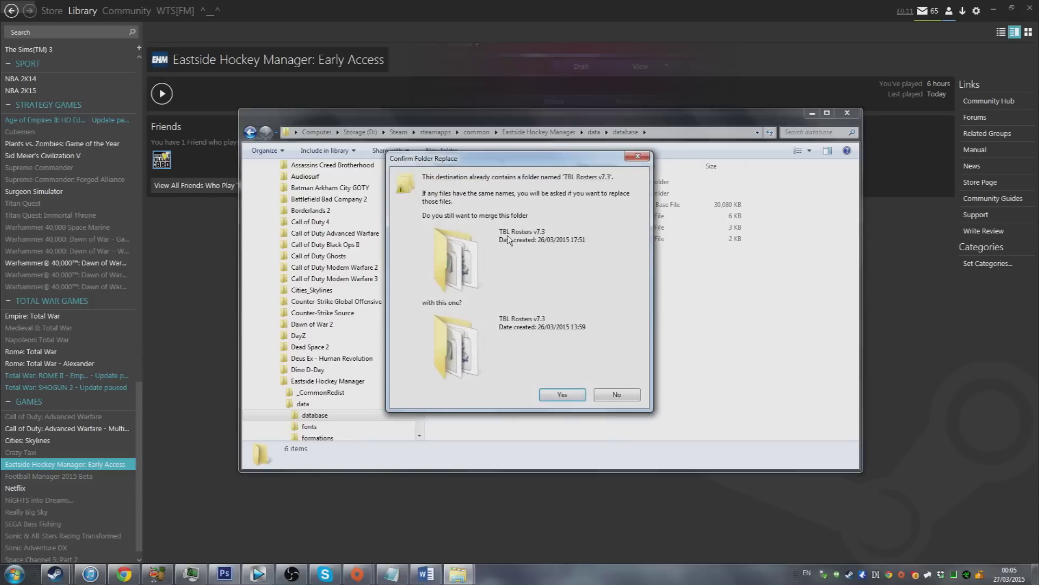
pyautogui.click(611, 392)
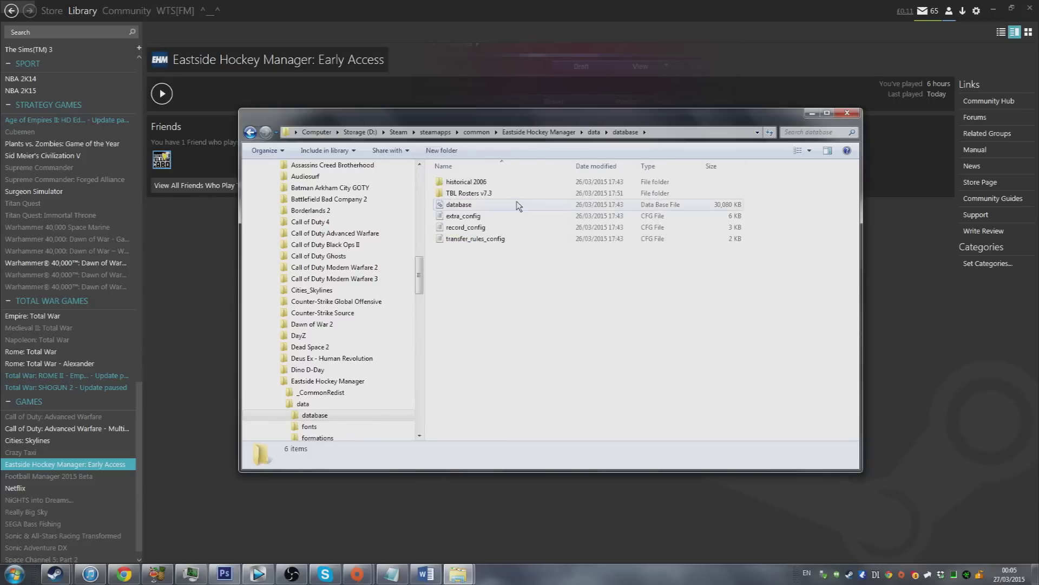
pyautogui.click(487, 199)
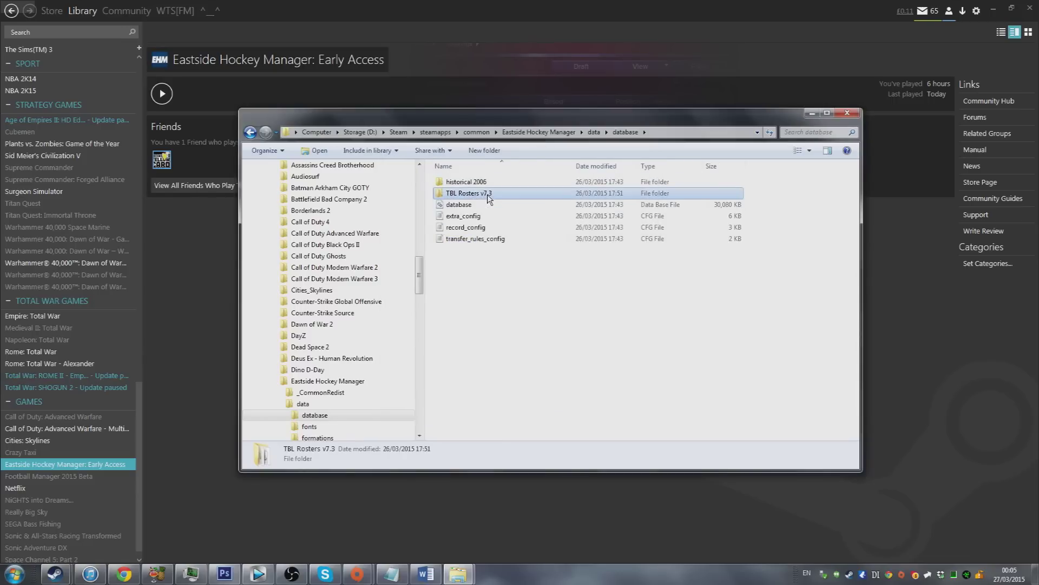
pyautogui.doubleClick(469, 194)
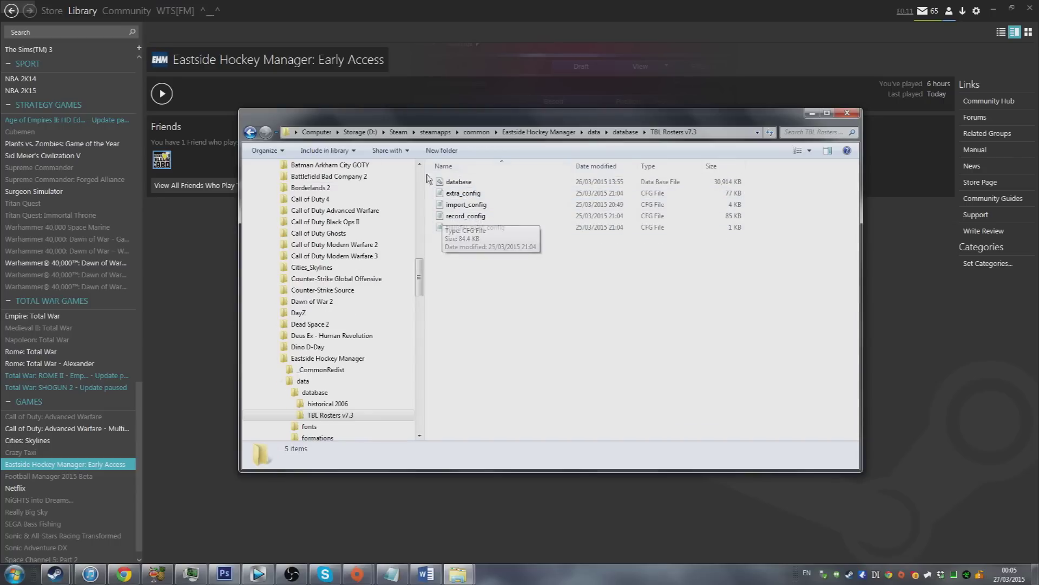
pyautogui.press('BackSpace')
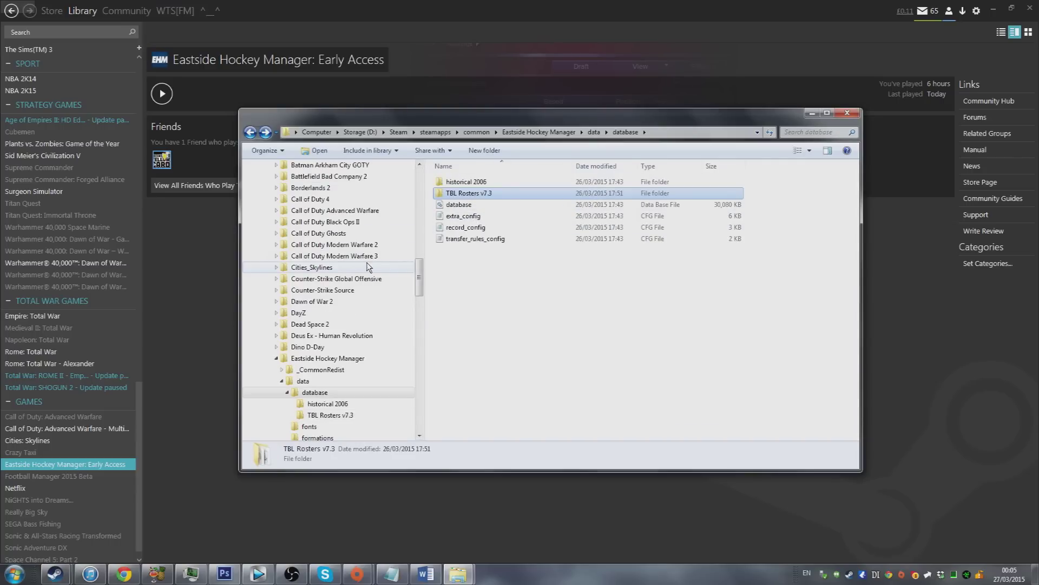
# Launch the game from Steam and begin a new career with the TBL Rosters v7.3 (2014) database.
pyautogui.click(395, 85)
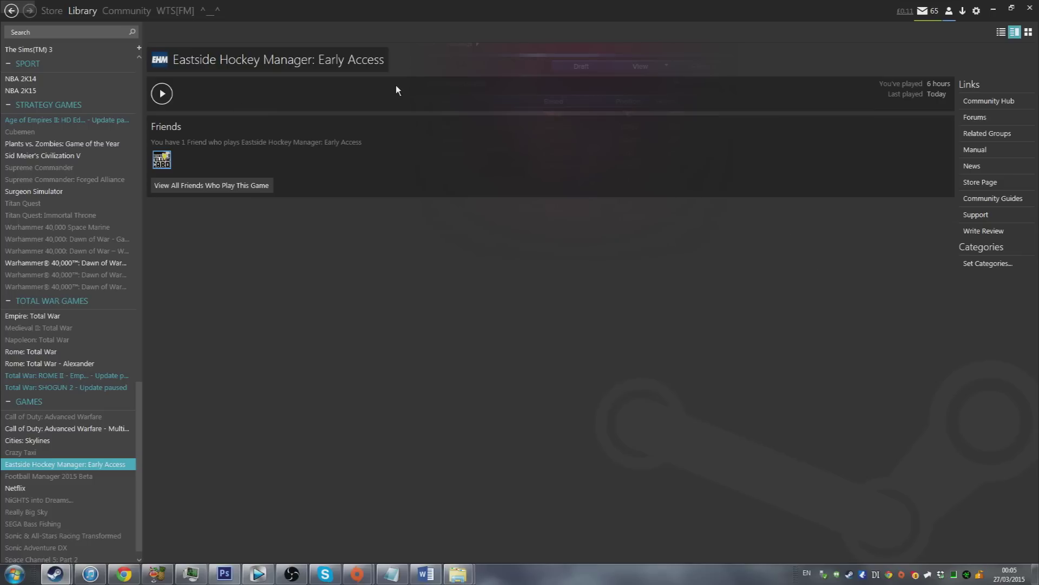
pyautogui.click(163, 94)
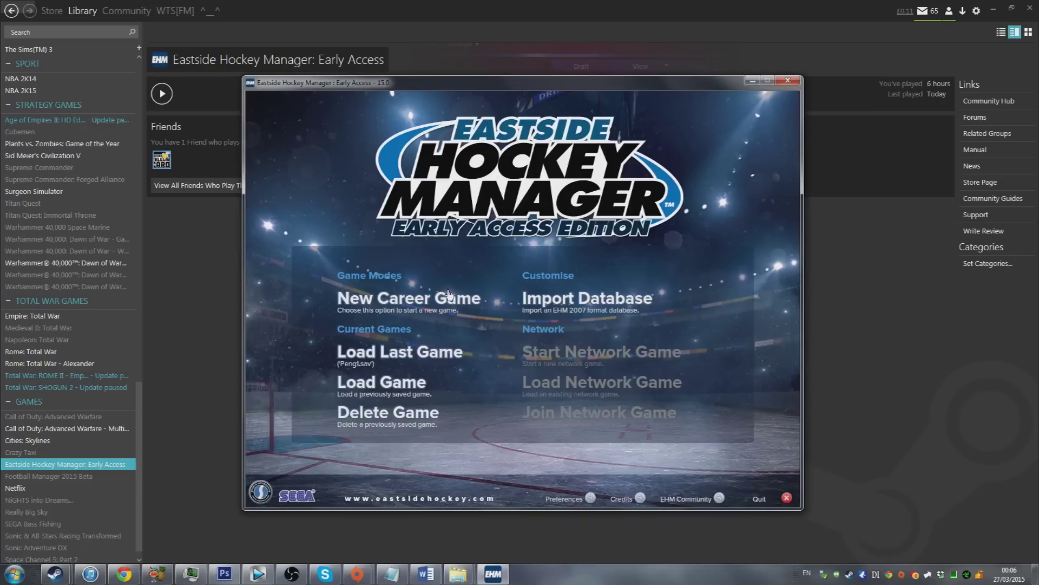
pyautogui.click(400, 299)
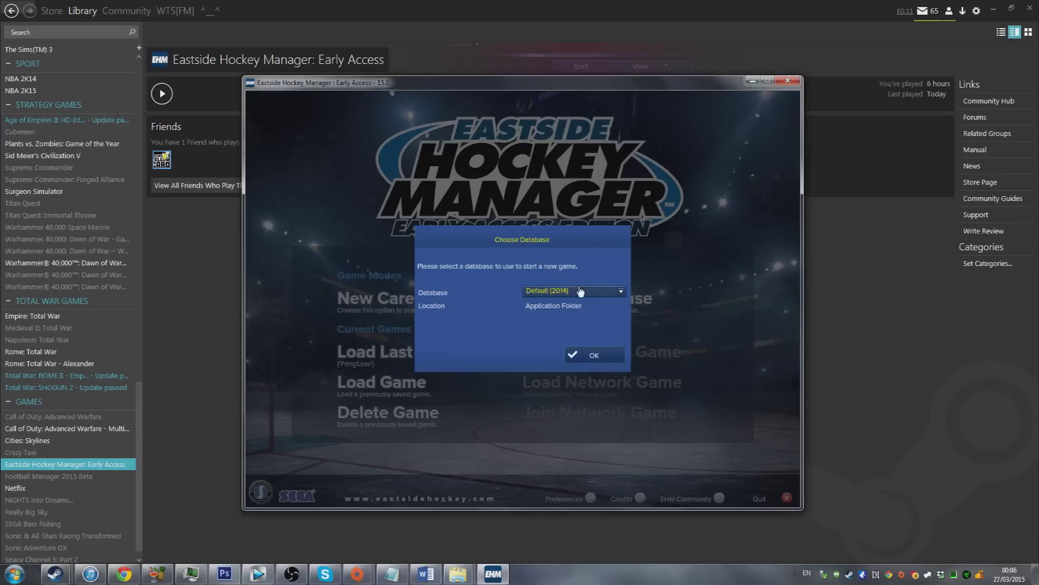
pyautogui.click(551, 292)
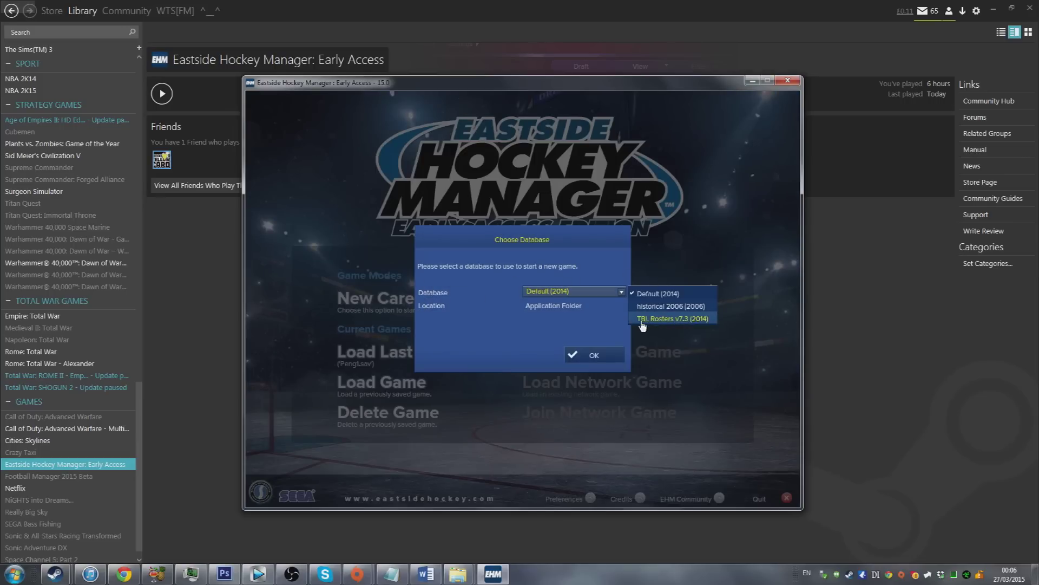
pyautogui.click(681, 319)
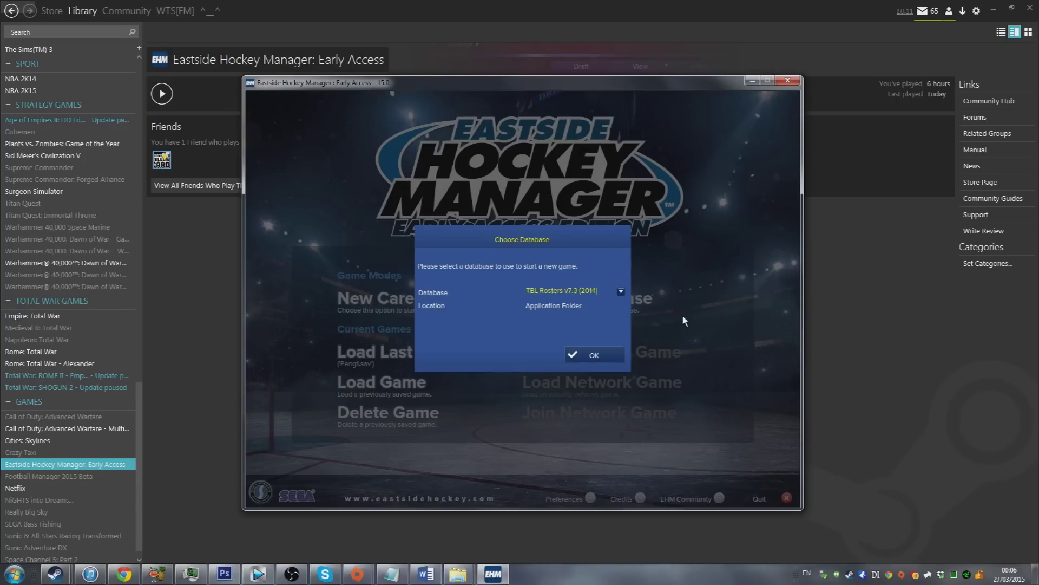
pyautogui.click(583, 353)
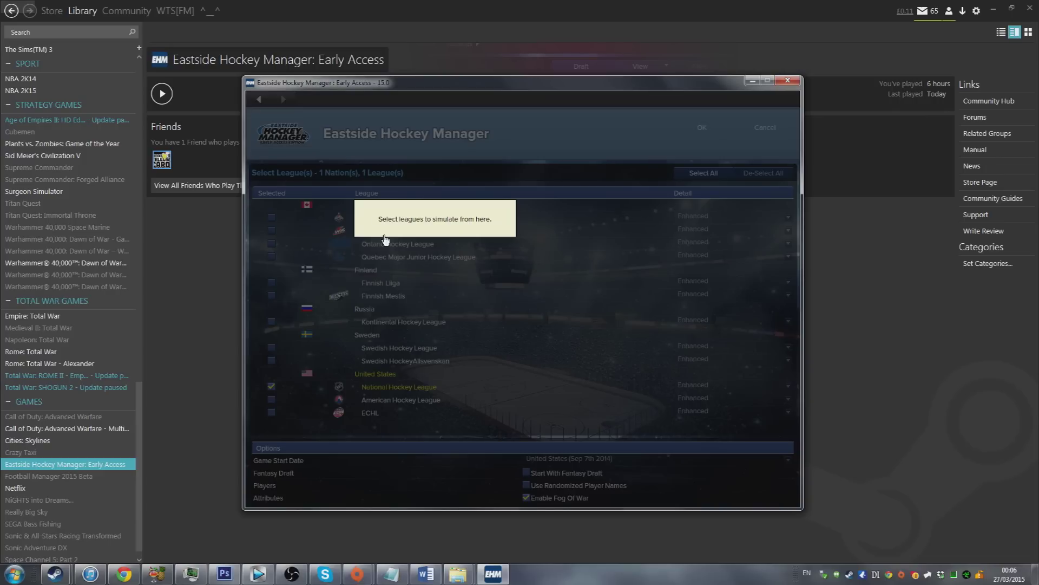
# Dismiss the league selection, start date and final tutorial tips.
pyautogui.click(488, 228)
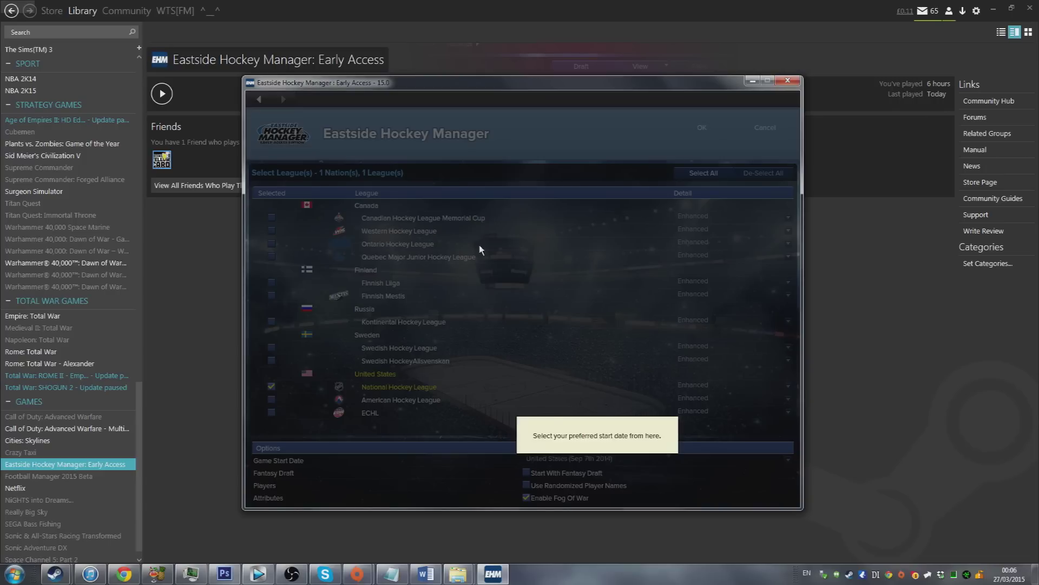
pyautogui.click(564, 435)
pyautogui.click(681, 158)
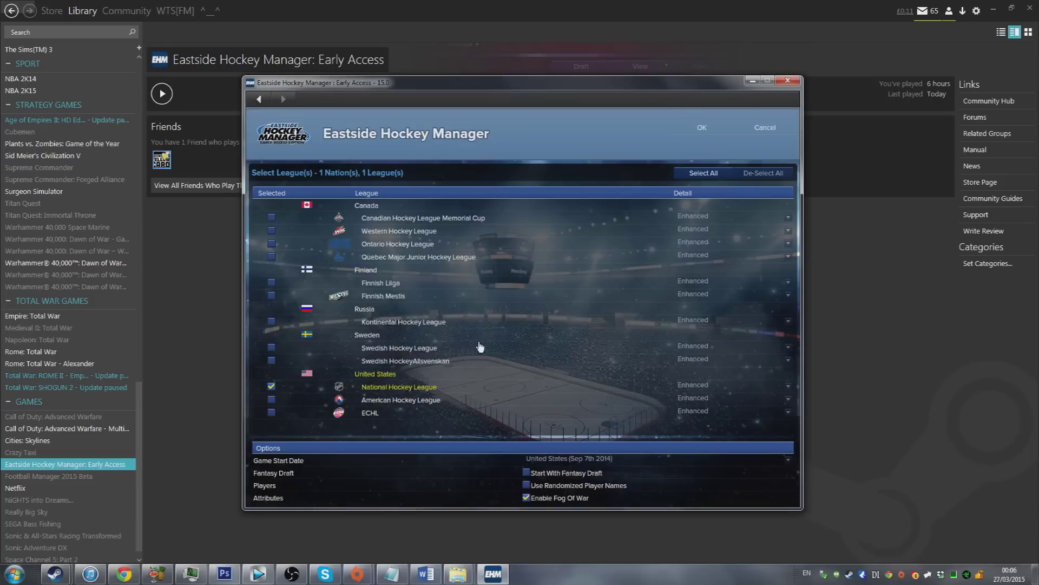